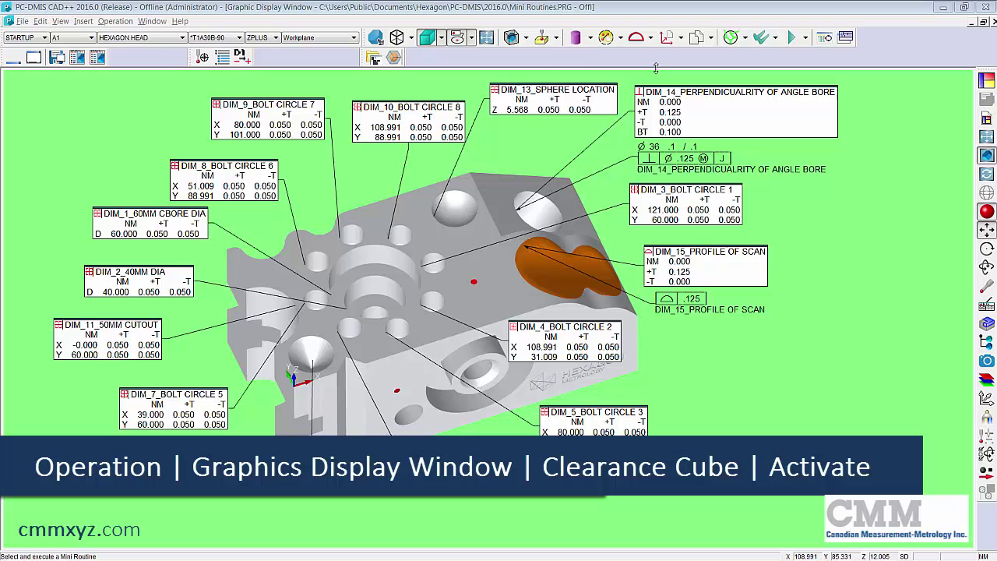
Show a clearance cube around the part, then turn it off again.
left_click(526, 38)
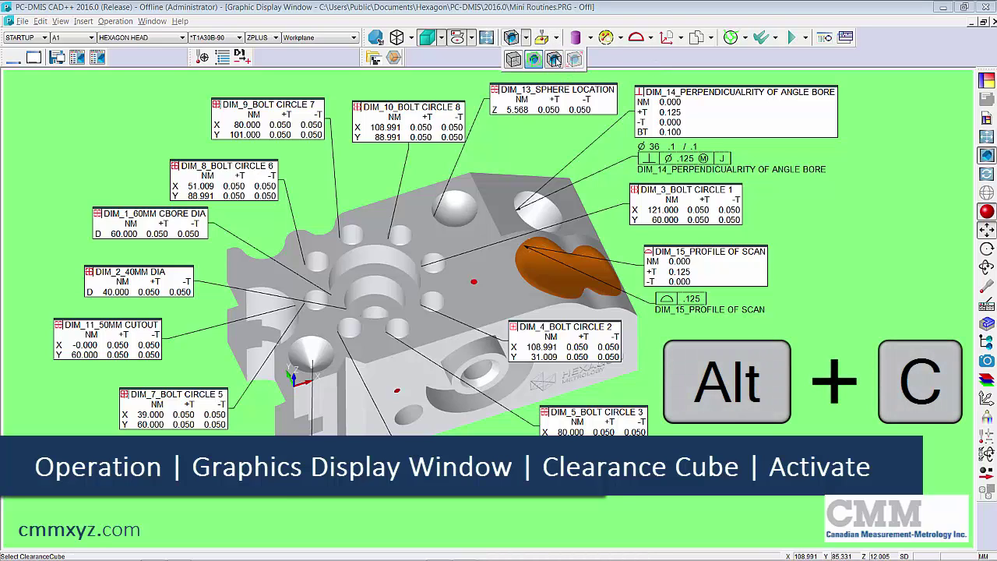
left_click(555, 61)
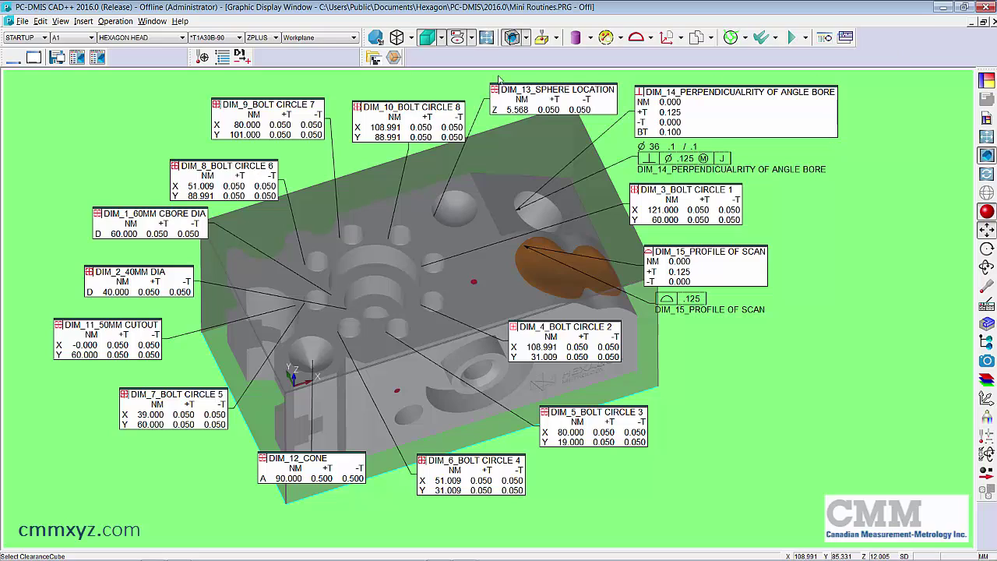
left_click(513, 46)
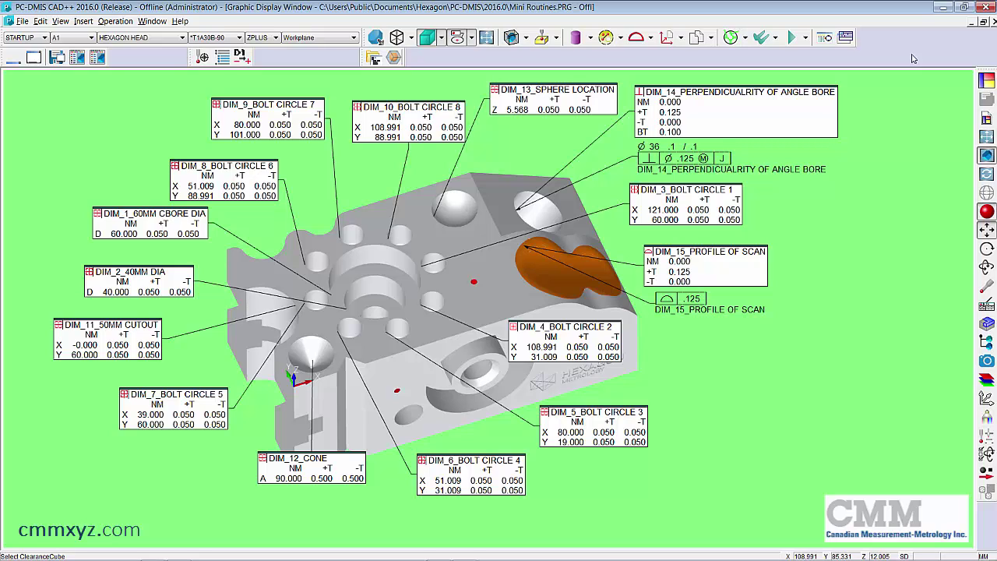
Open the Mini Routines dialog from File > Partial Execution.
left_click(24, 22)
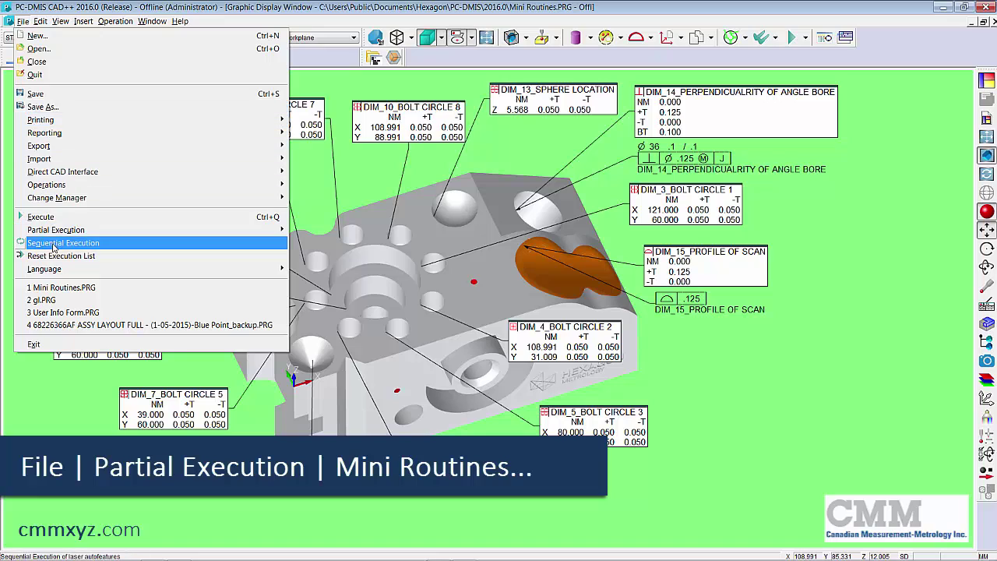
mouse_move(61, 235)
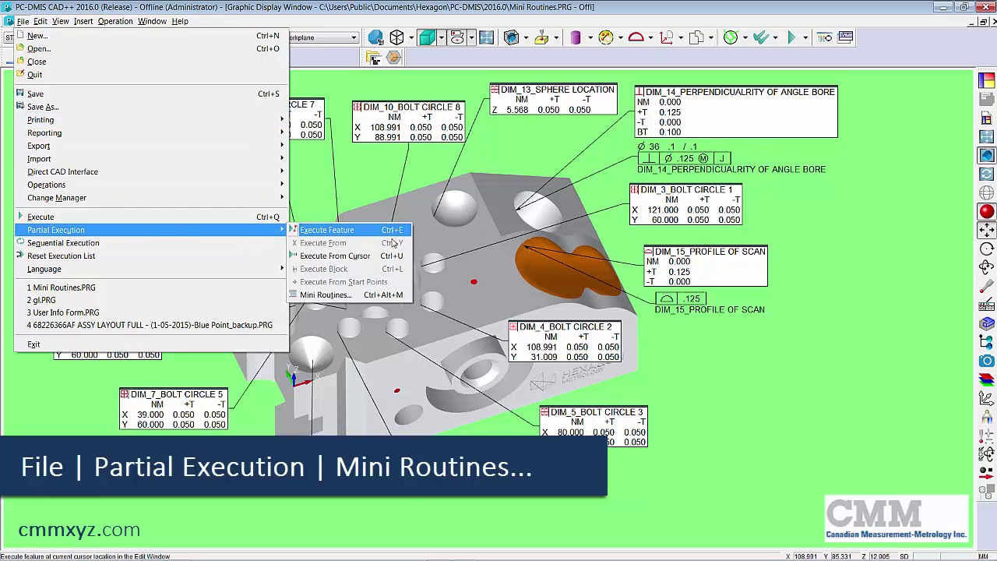
left_click(402, 297)
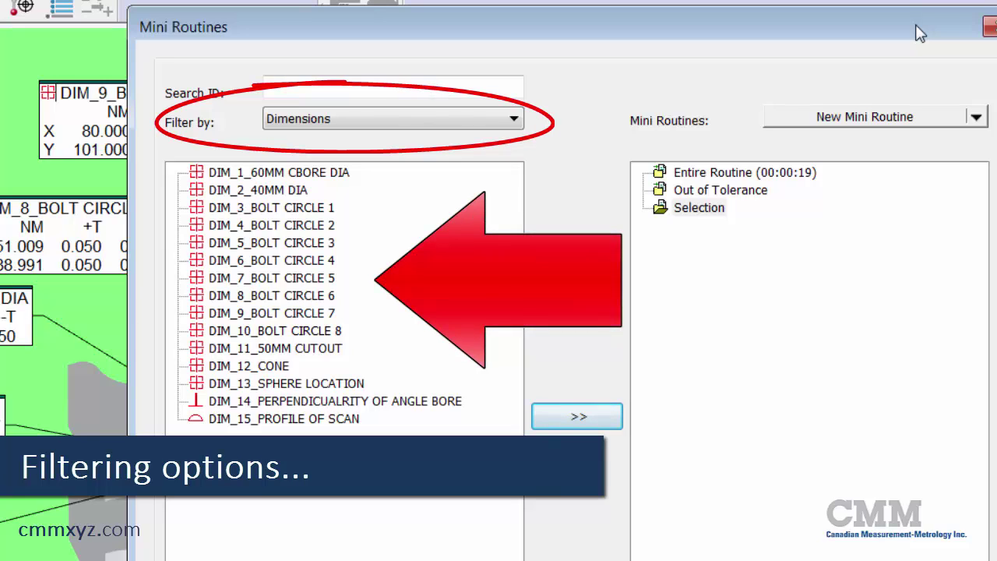
Filter the Mini Routines list by Features, then Groups, then back to Dimensions.
left_click(513, 120)
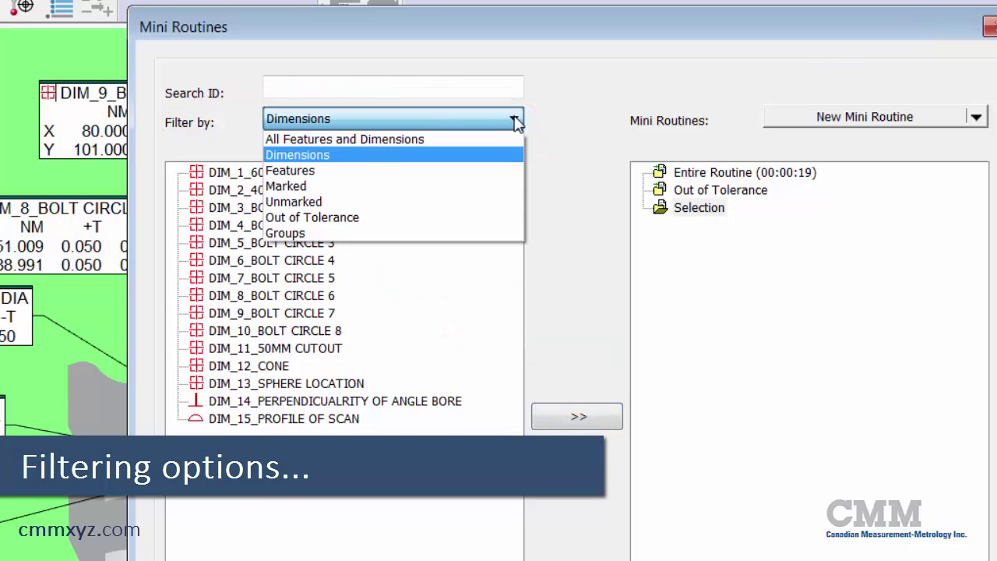
left_click(488, 170)
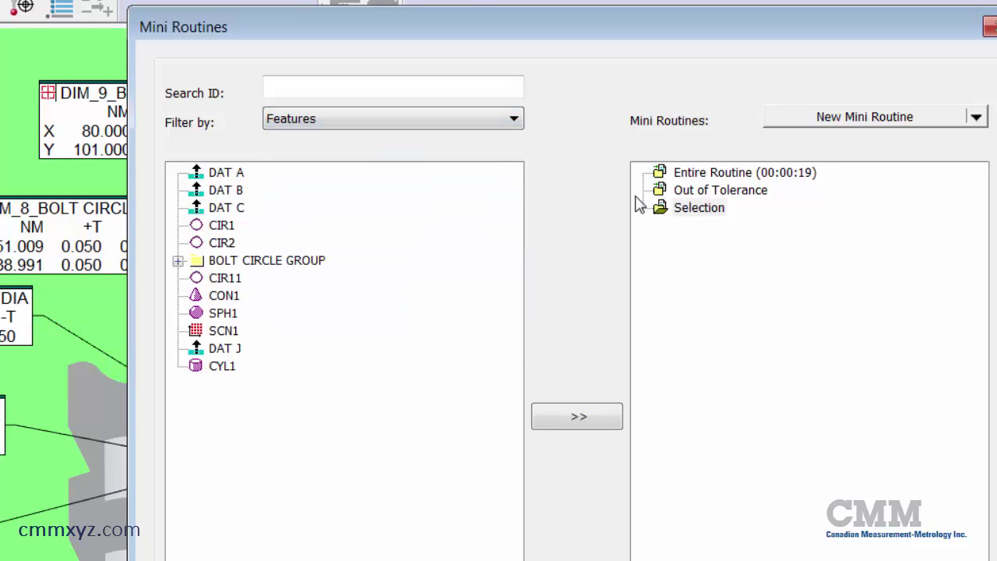
left_click(514, 121)
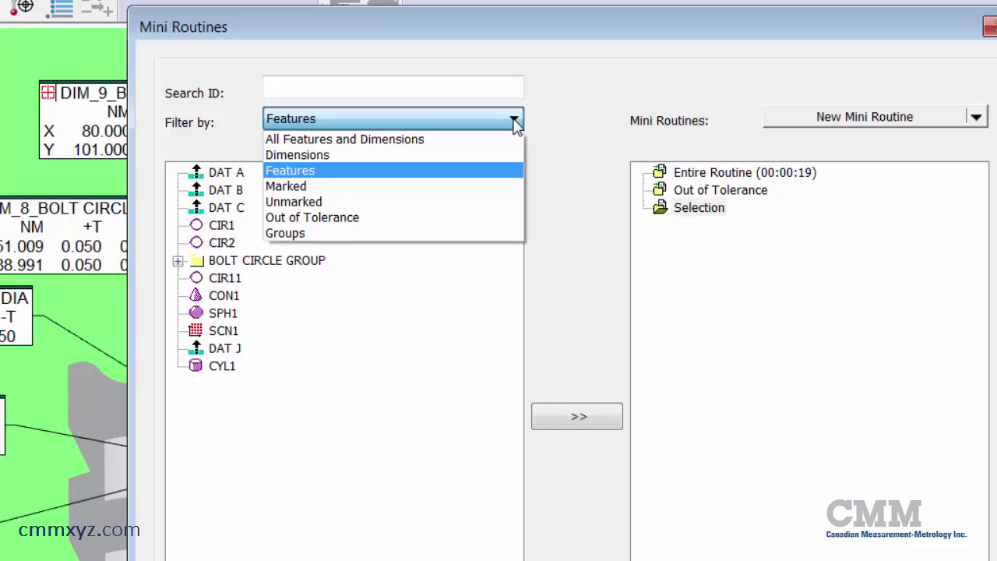
left_click(500, 233)
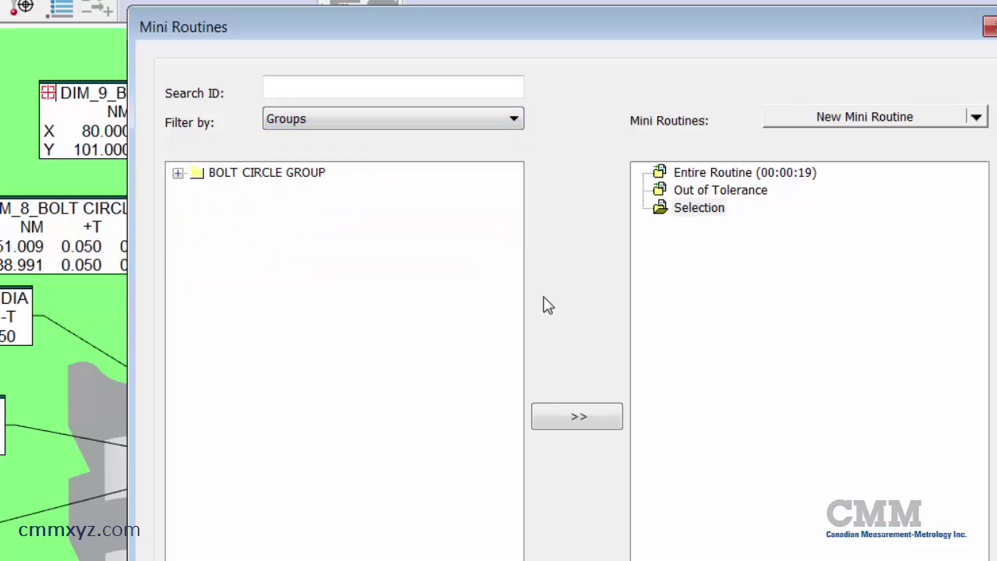
left_click(510, 127)
left_click(456, 160)
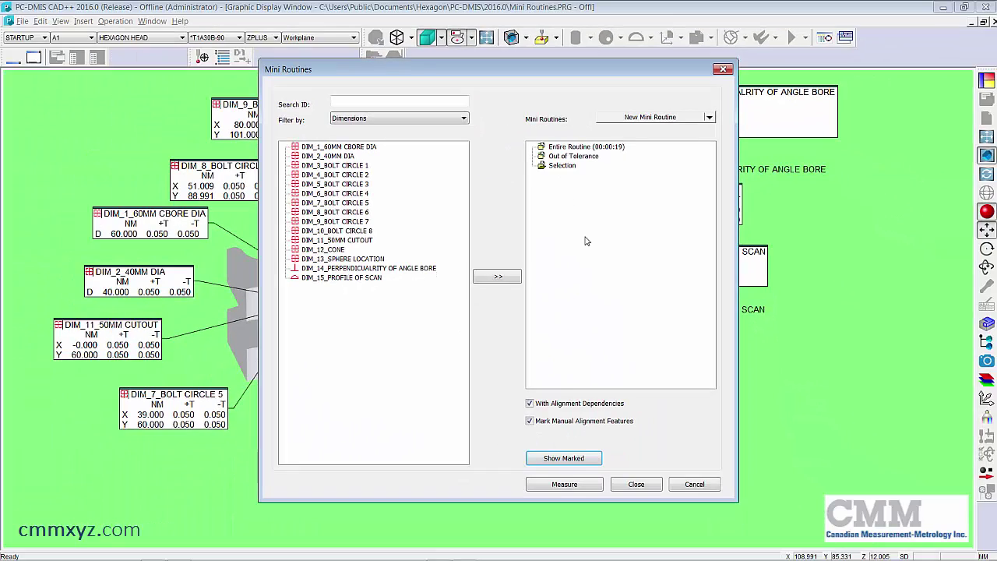
Add DIM_1_60MM CBORE DIA and DIM_2_40MM DIA to the Selection folder.
left_click(372, 246)
key("Return")
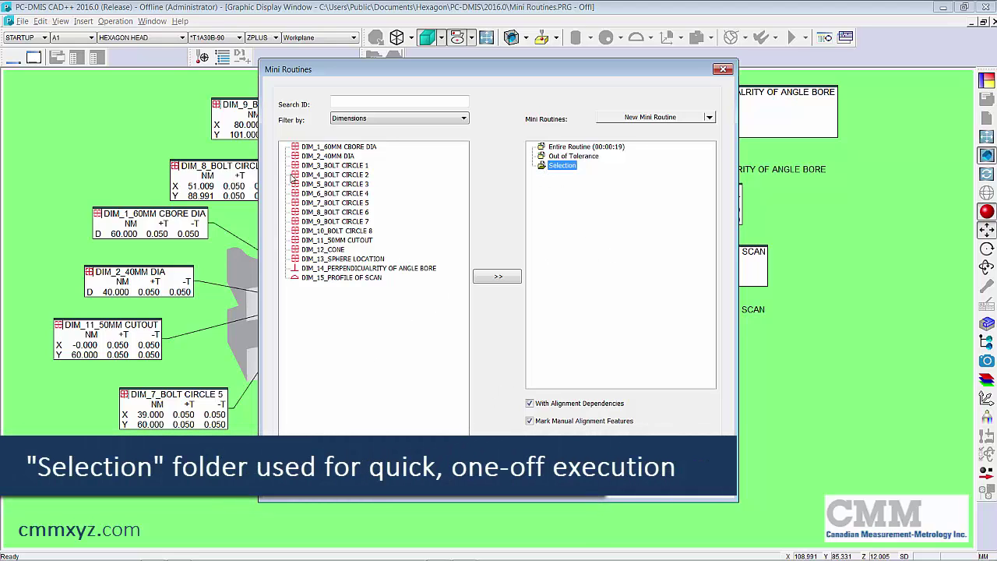
left_click(315, 147)
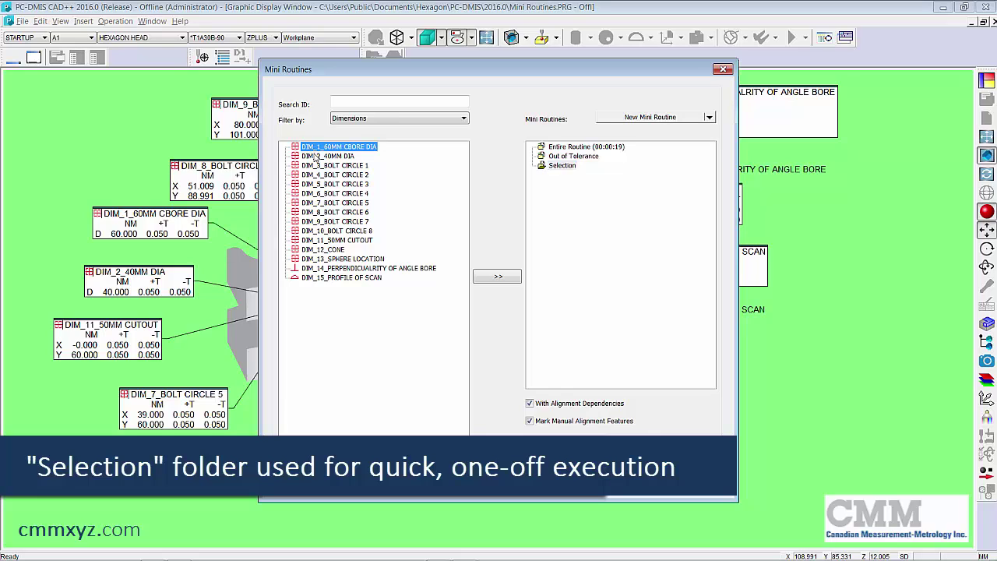
left_click(315, 157, "ctrl")
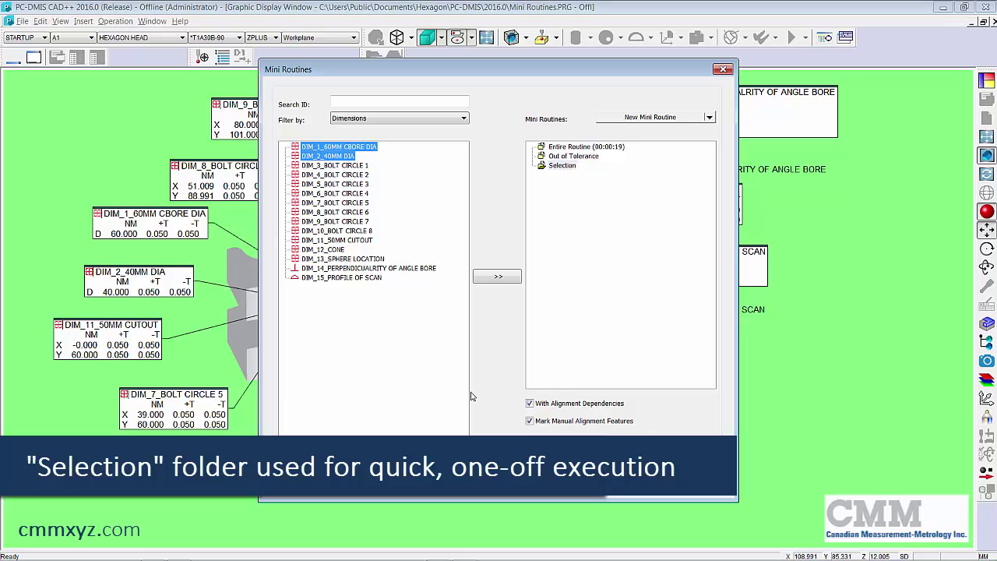
left_click(500, 279)
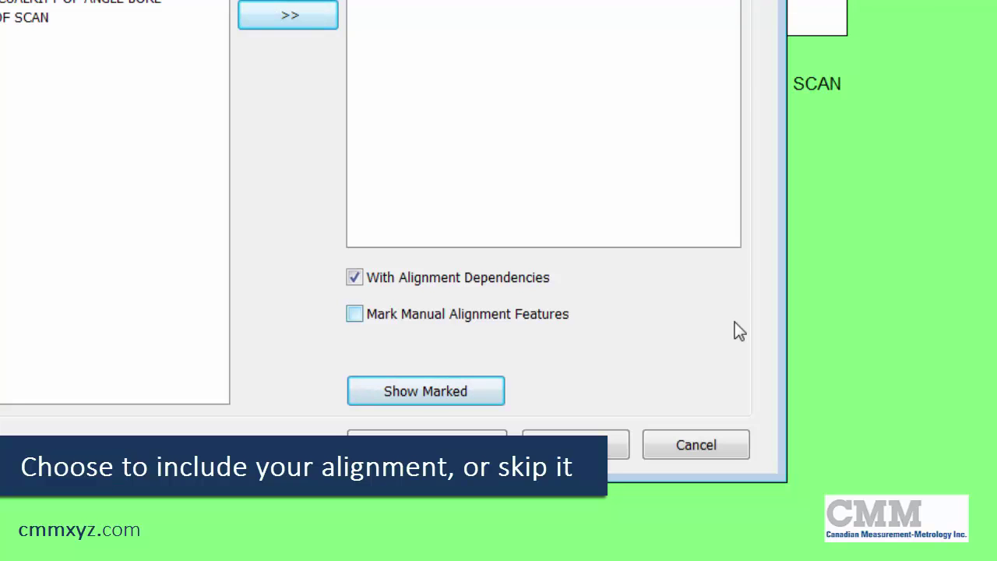
Uncheck With Alignment Dependencies for the Selection mini routine.
left_click(354, 279)
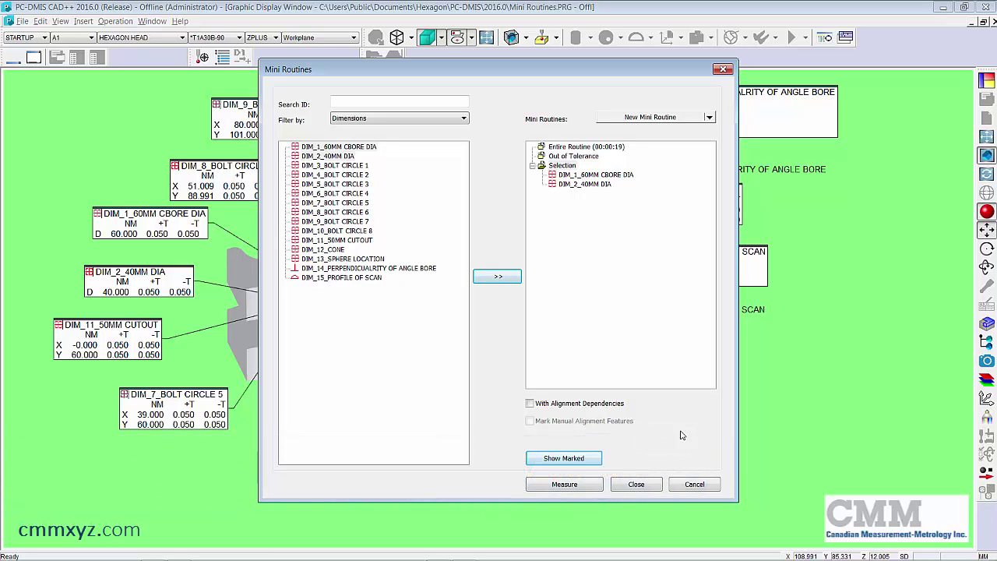
Measure the Selection folder, then remove DIM_1_60MM CBORE DIA and DIM_2_40MM DIA from it.
left_click(565, 484)
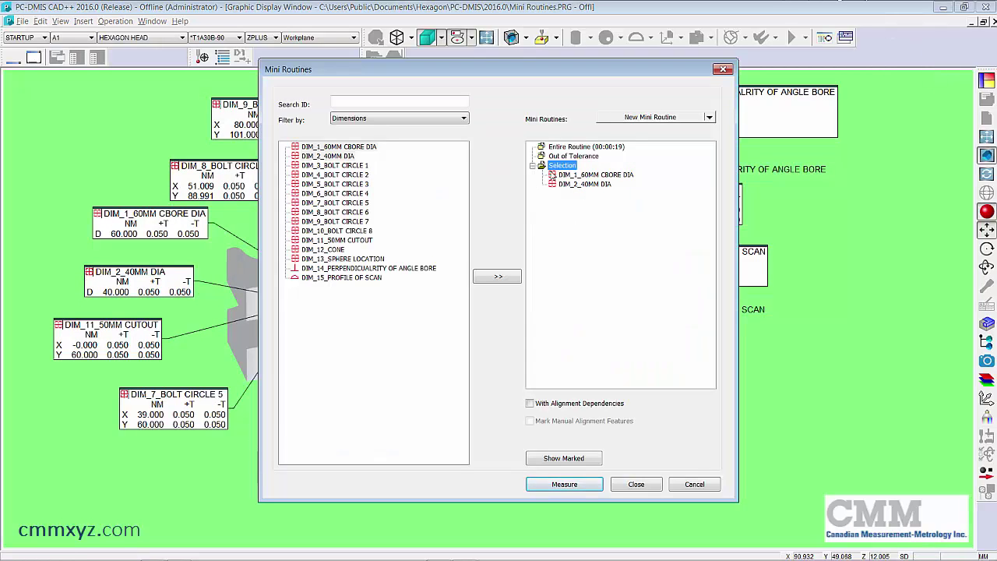
left_click(586, 179)
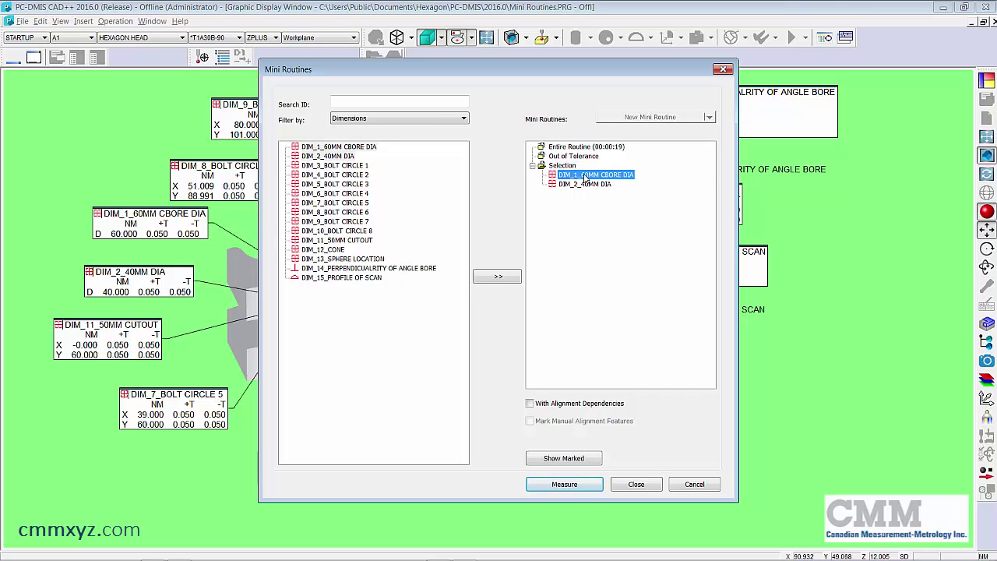
right_click(584, 176)
left_click(617, 207)
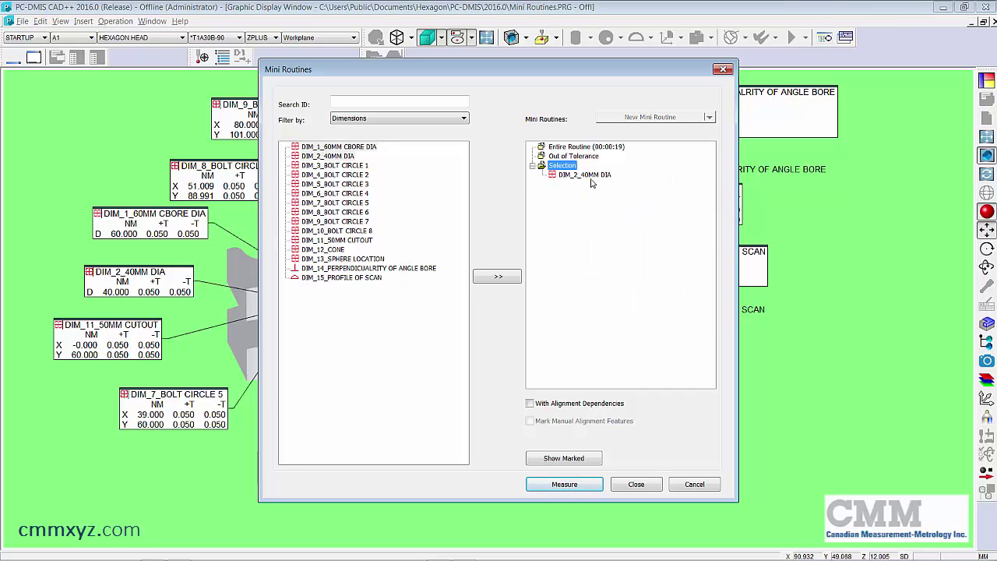
right_click(590, 178)
left_click(629, 209)
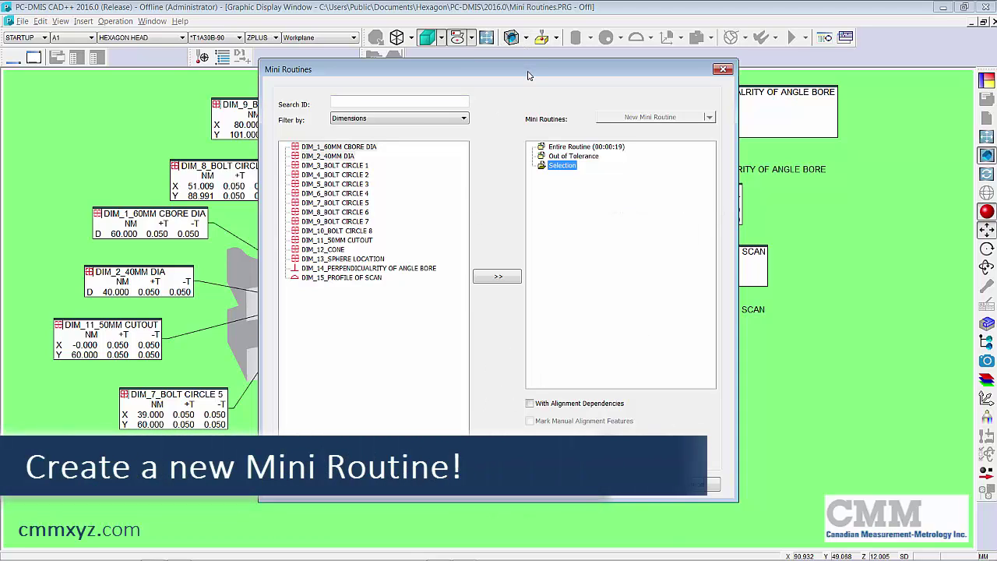
Create a new mini routine and rename MiniRoutine1 to 'dim 14 and 15'.
left_click_drag(529, 74, 370, 63)
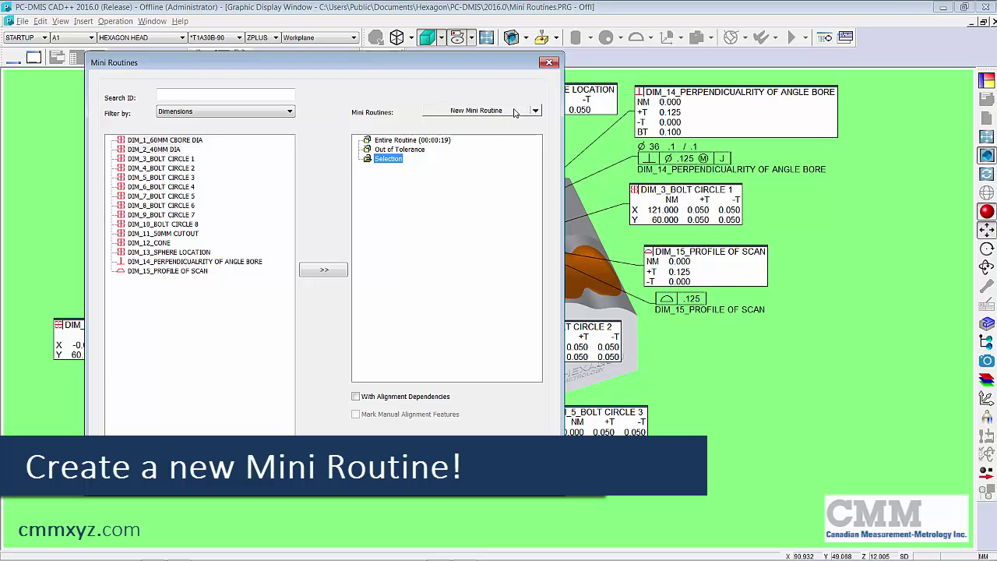
left_click(511, 111)
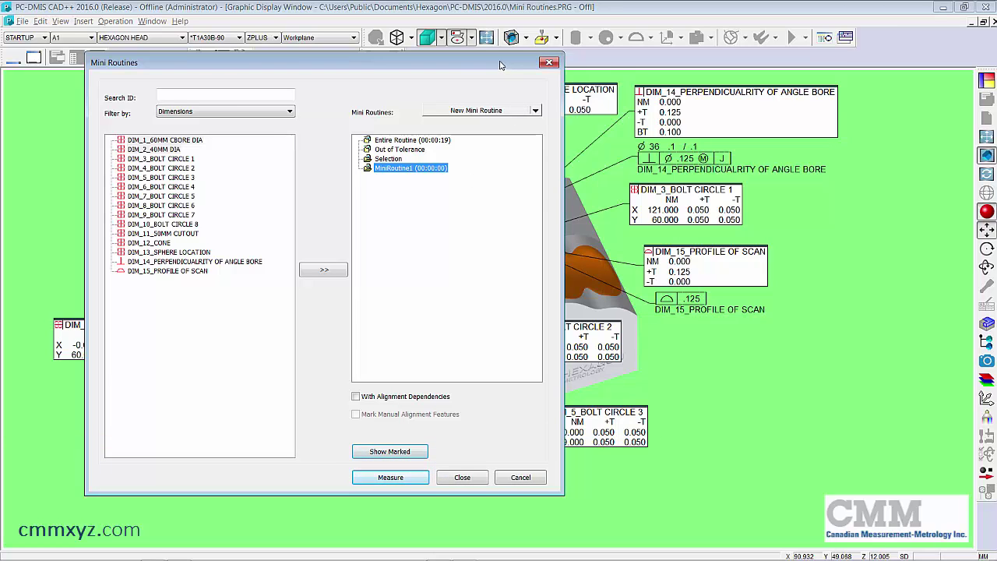
left_click_drag(502, 66, 427, 62)
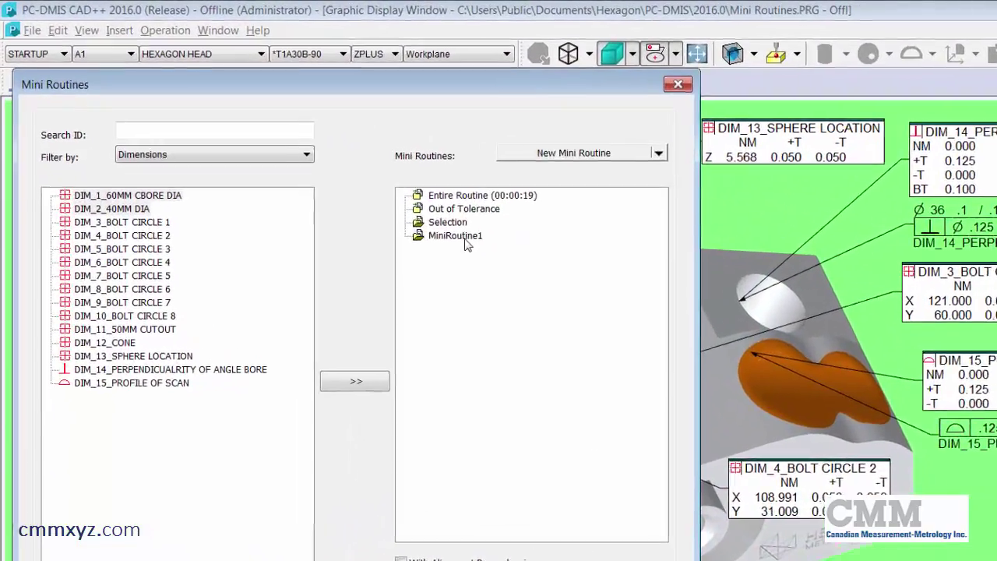
left_click(459, 235)
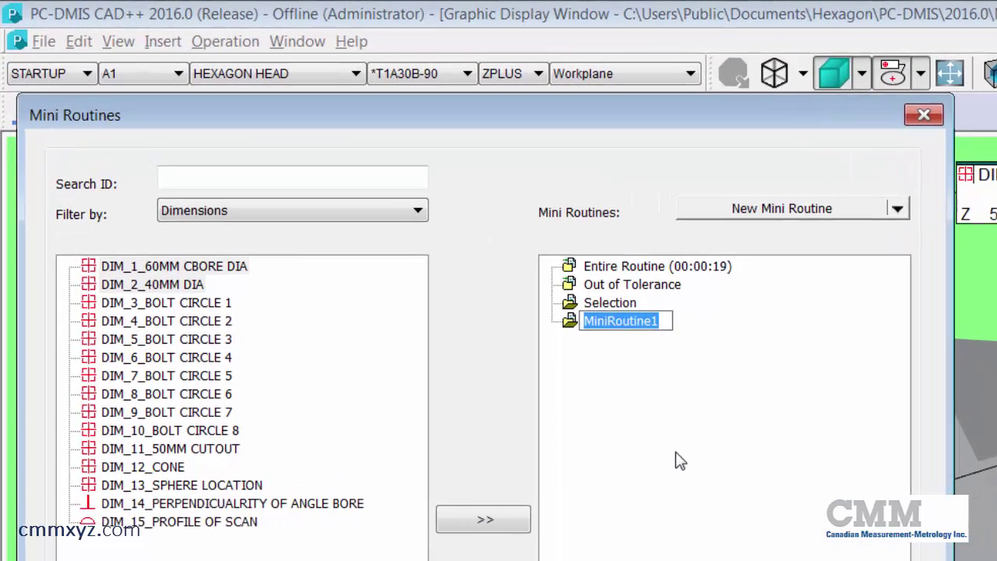
type("dim")
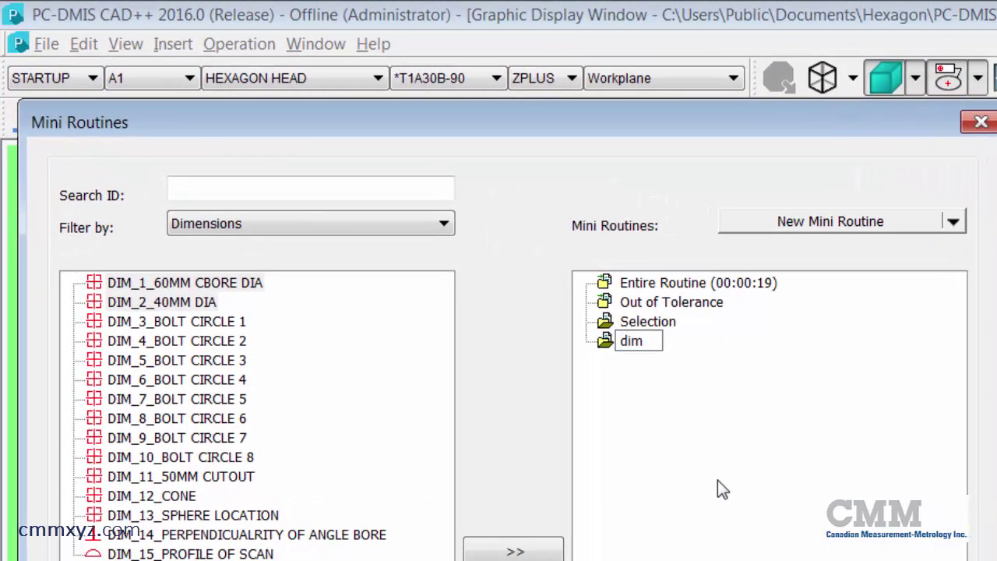
type(" 14 and 15")
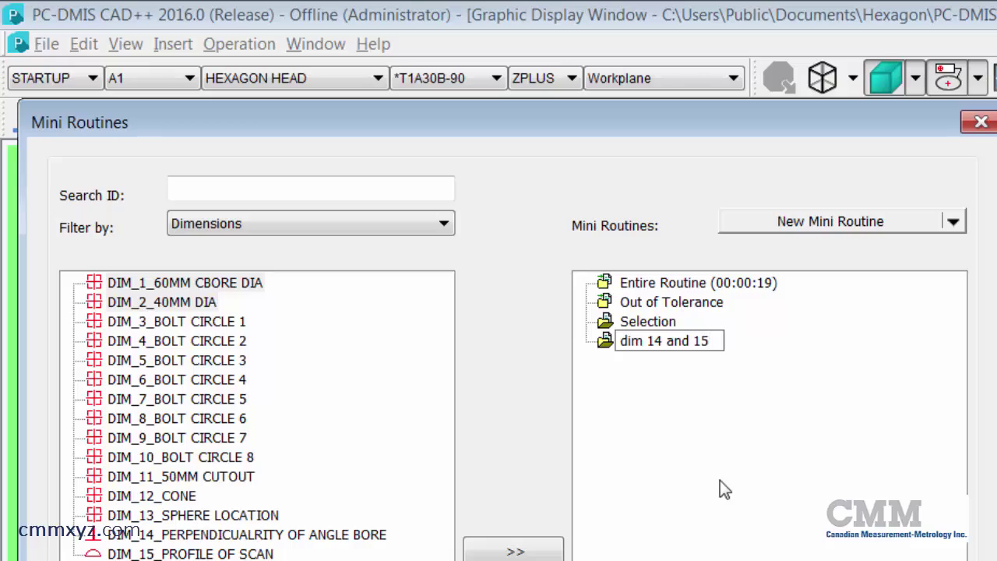
key("Return")
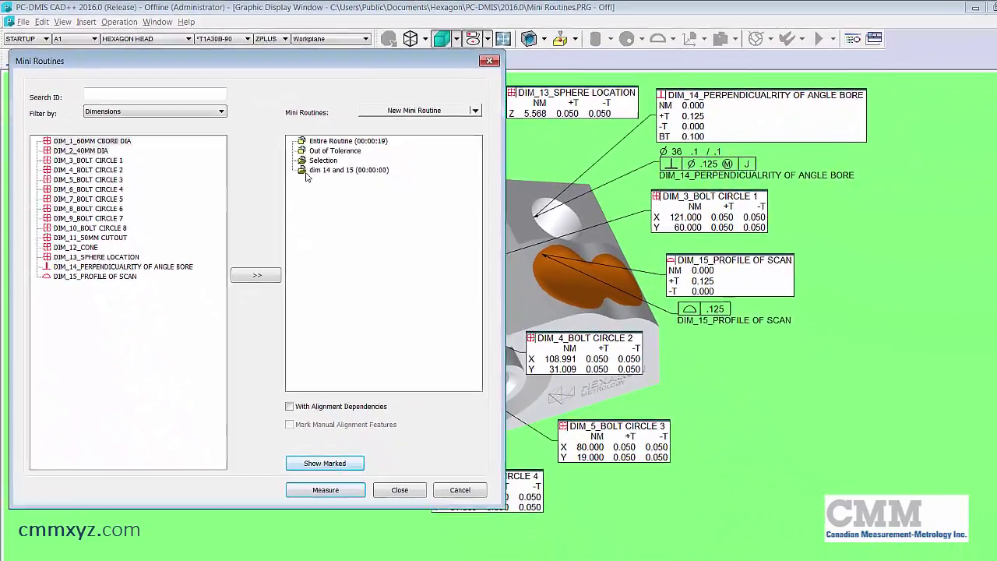
Add DIM_14_PERPENDICULARITY OF ANGLE BORE and DIM_15_PROFILE OF SCAN to 'dim 14 and 15'.
left_click(306, 171)
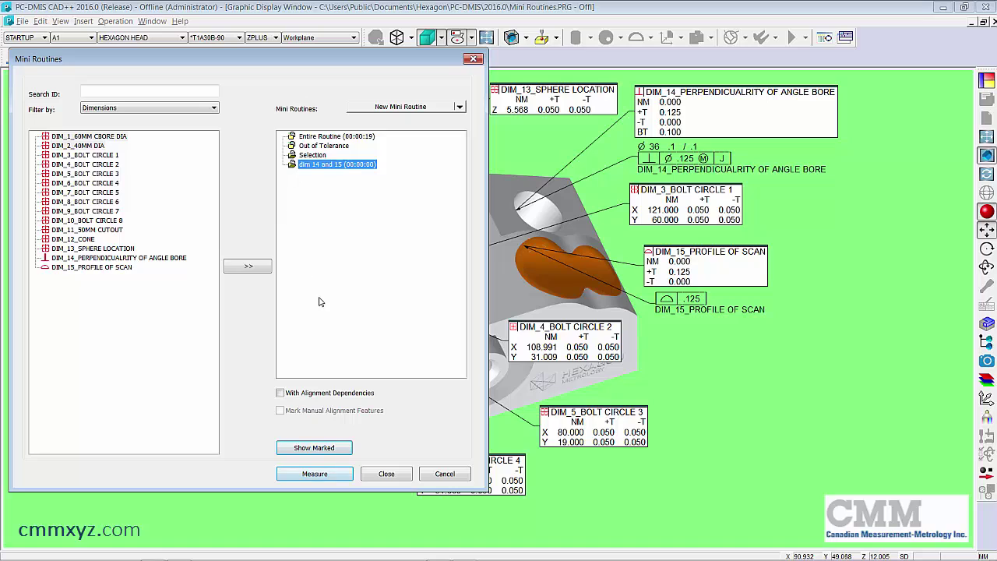
left_click(102, 258)
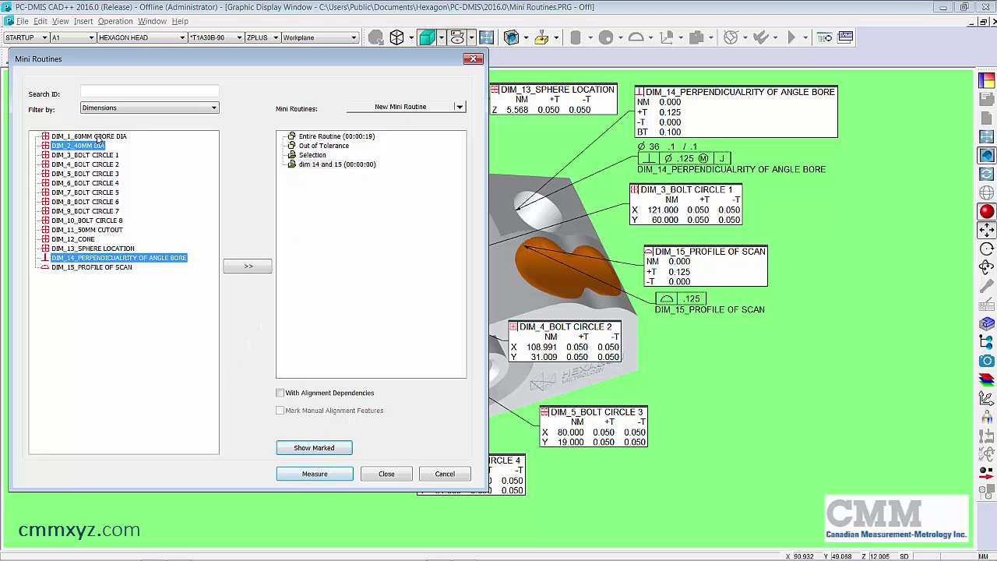
left_click(102, 267, "ctrl")
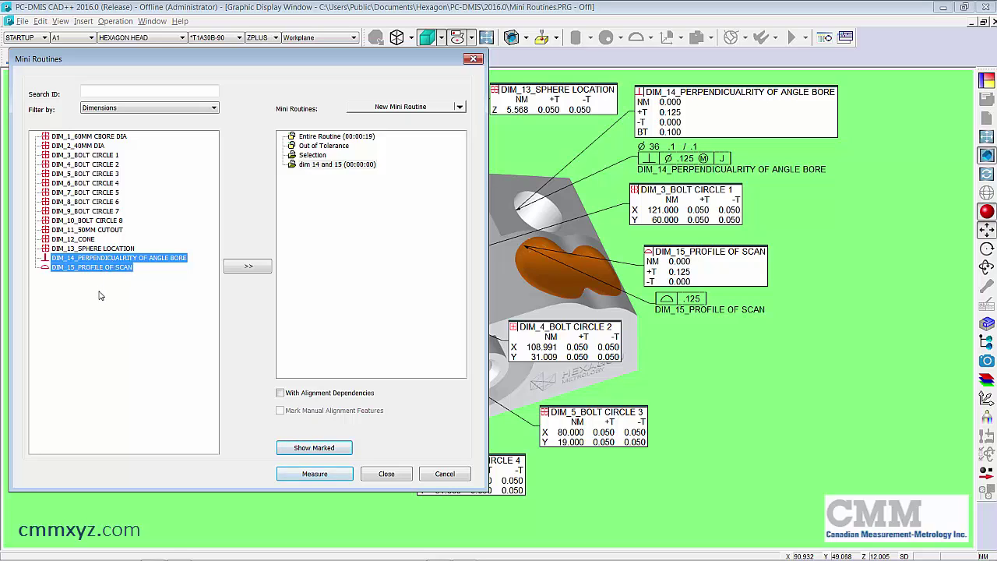
left_click(268, 270)
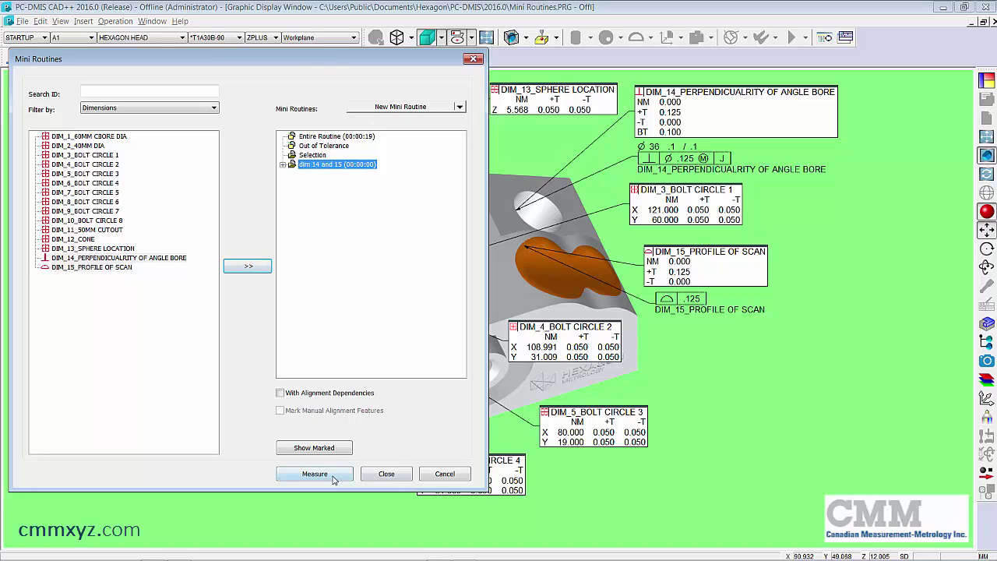
Turn on With Alignment Dependencies and measure the 'dim 14 and 15' mini routine.
left_click(281, 392)
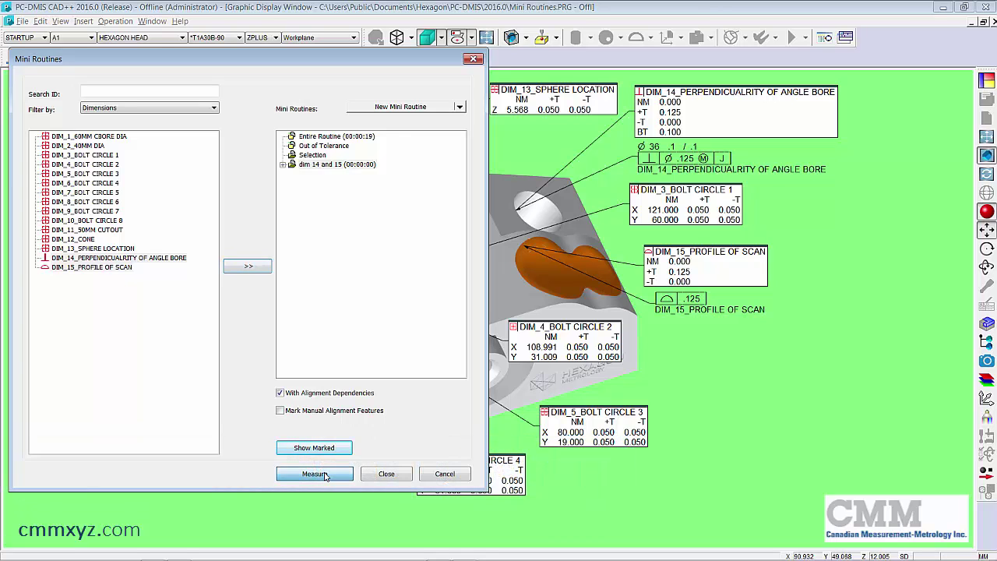
left_click(324, 473)
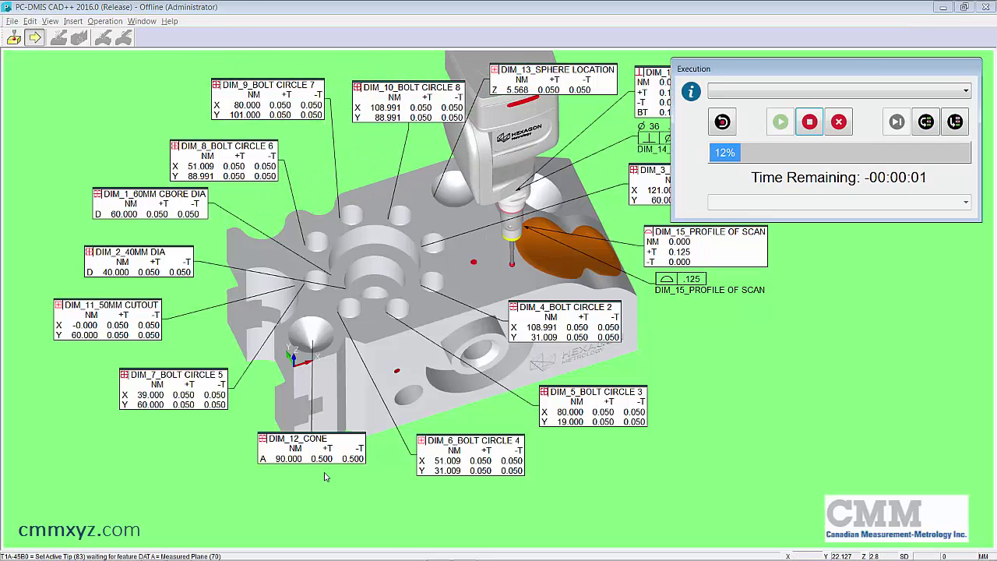